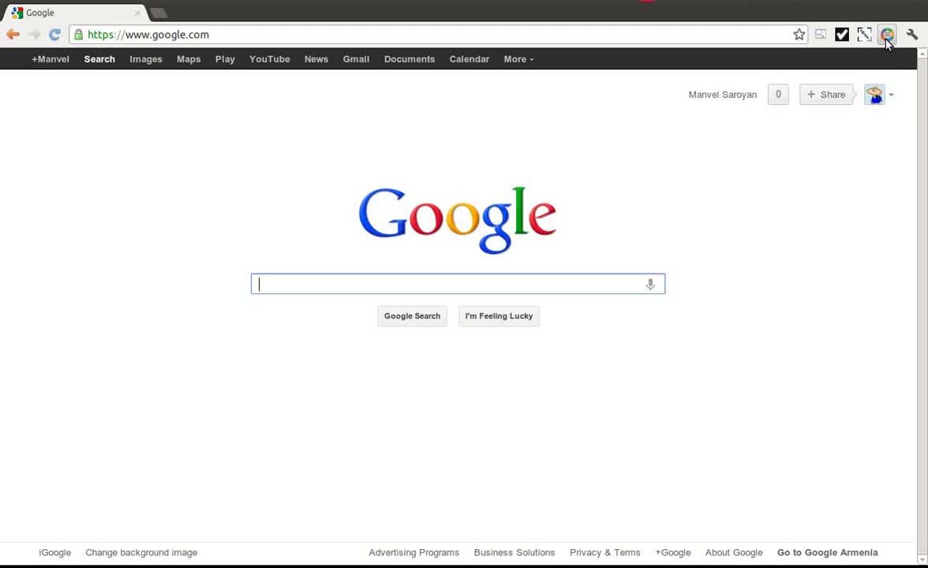
Add a new automation project and select the resulting record_61846 entry
left_click(886, 36)
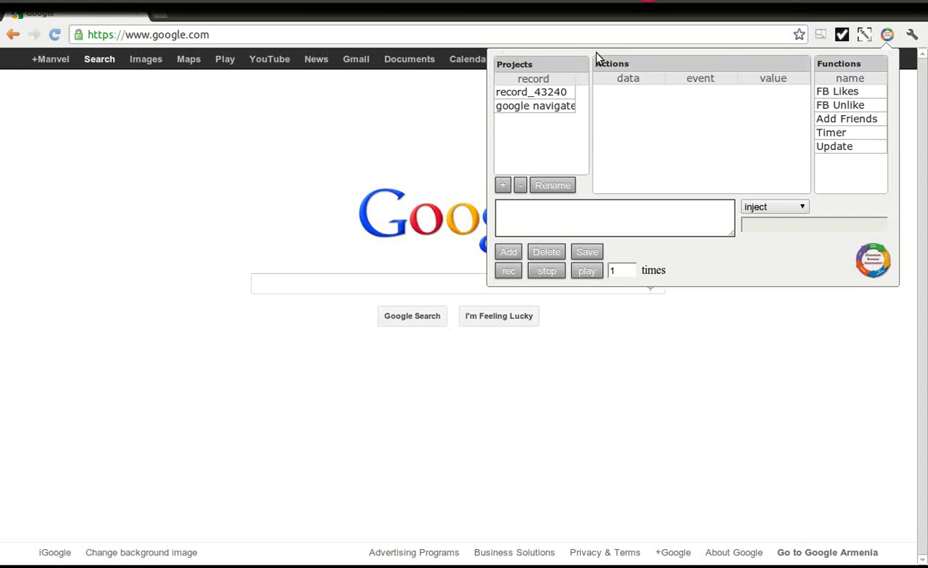
left_click(503, 187)
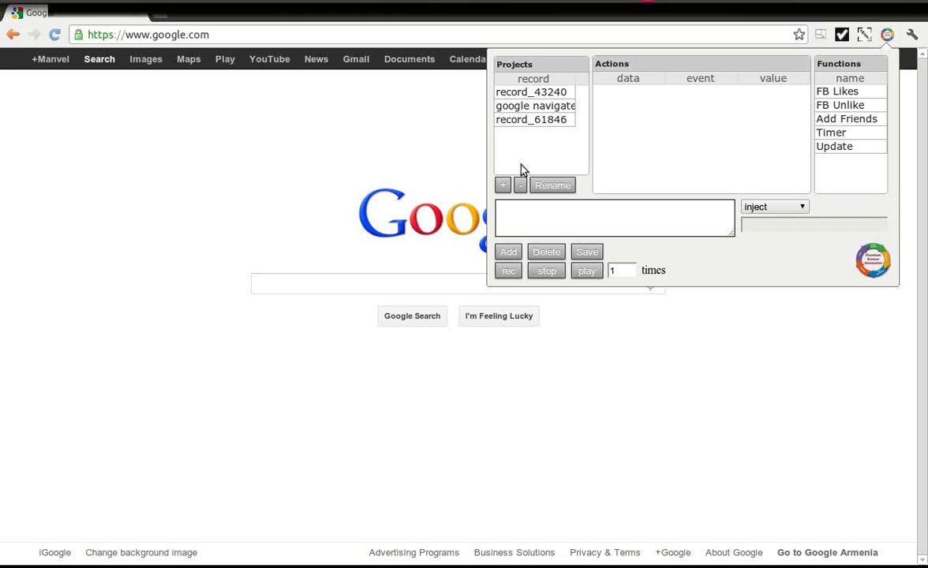
left_click(533, 119)
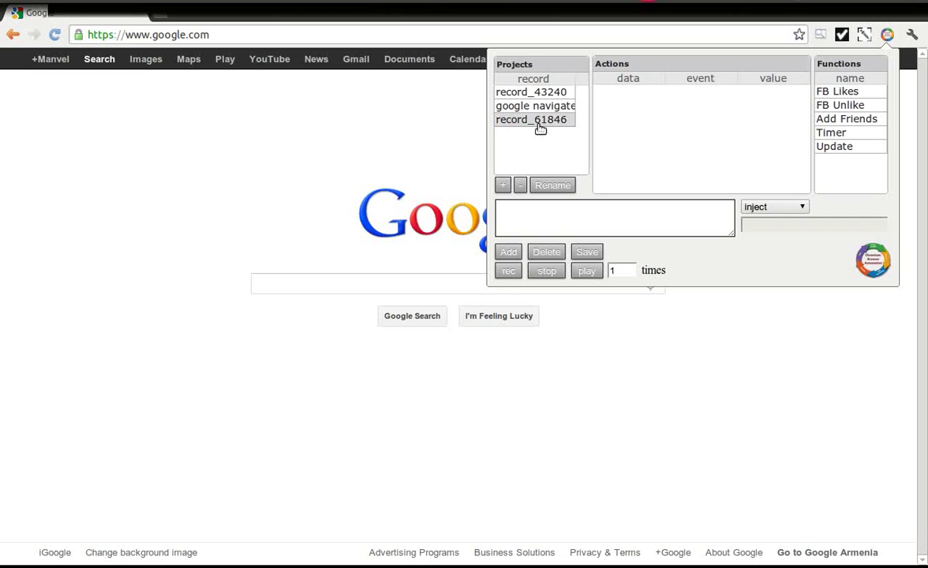
Rename the new project to 'CBA' and save the name
left_click(551, 186)
key("BackSpace")
key("BackSpace")
key("BackSpace")
key("BackSpace")
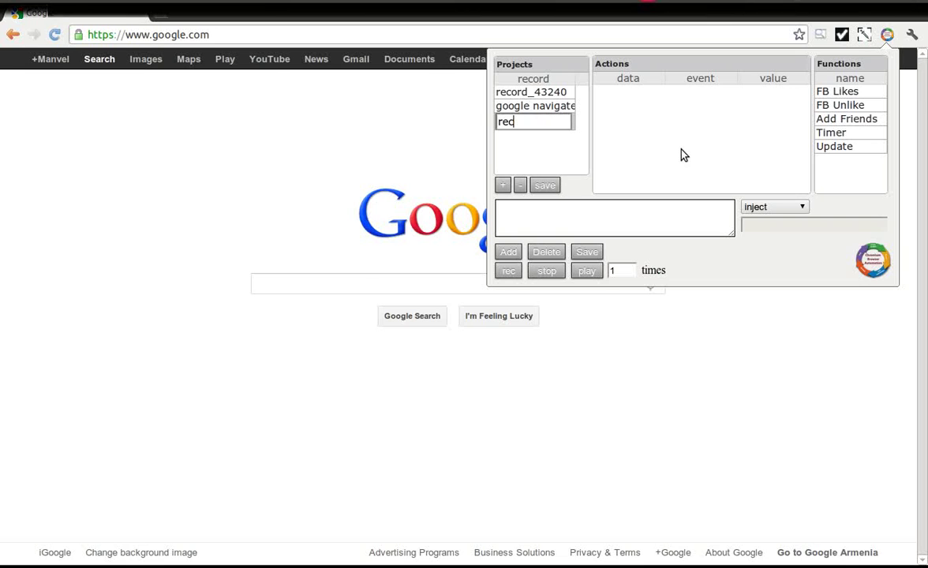
key("BackSpace")
key("BackSpace")
key("BackSpace")
type("CBA")
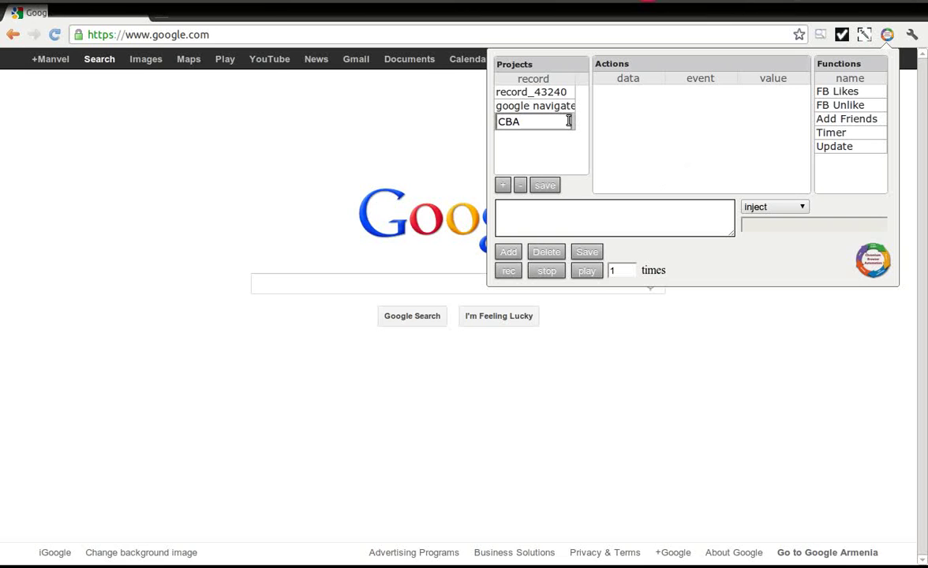
left_click(544, 186)
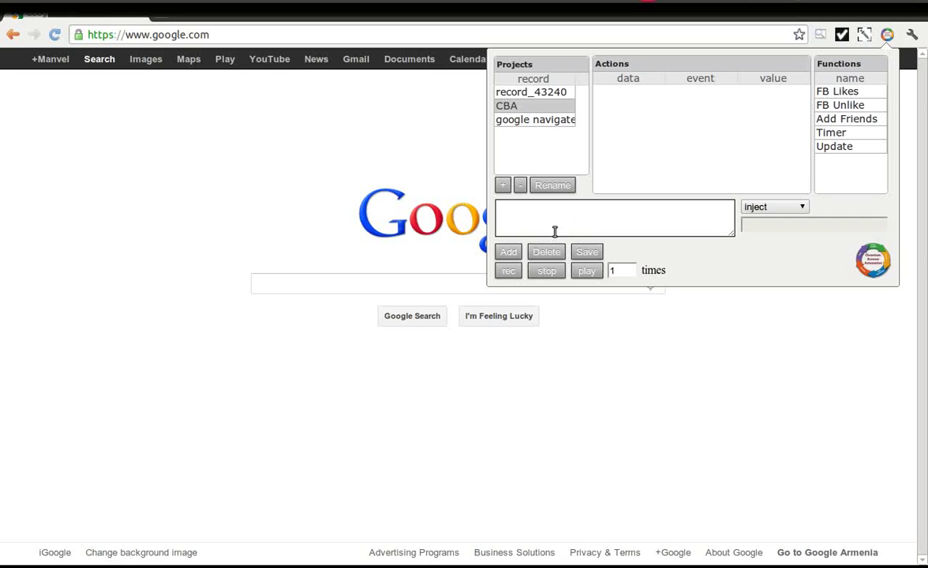
Record a Google search for 'some coll stuff' into CBA and check the captured steps
left_click(511, 271)
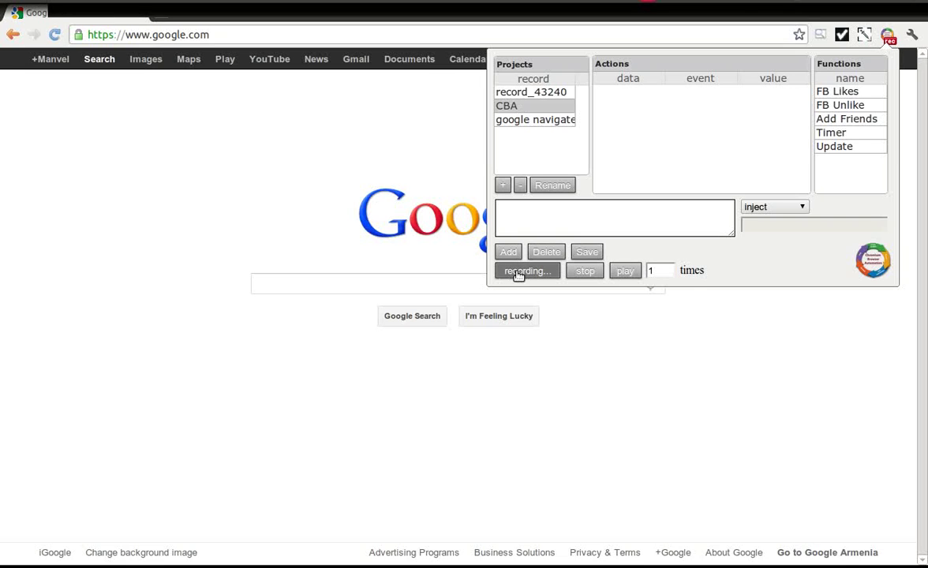
left_click(647, 384)
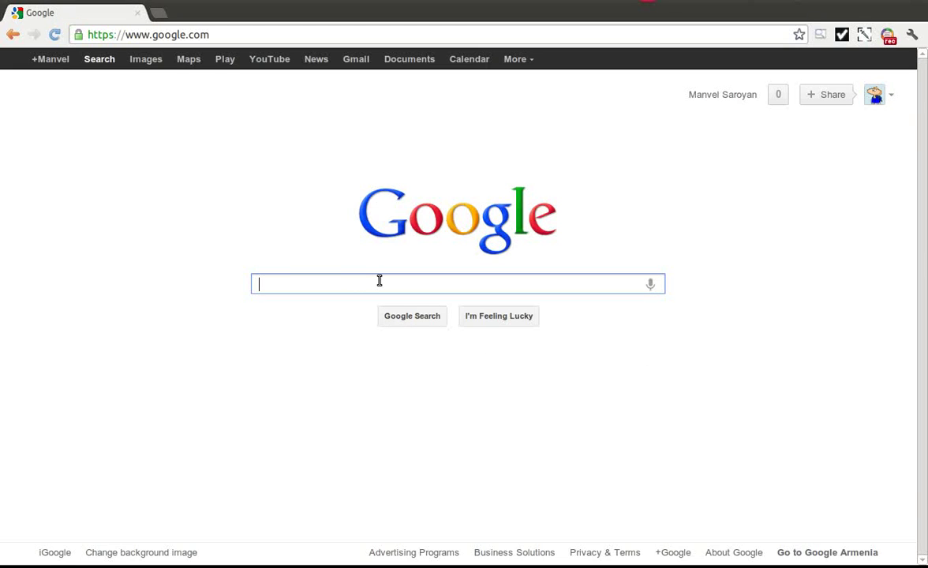
type("some")
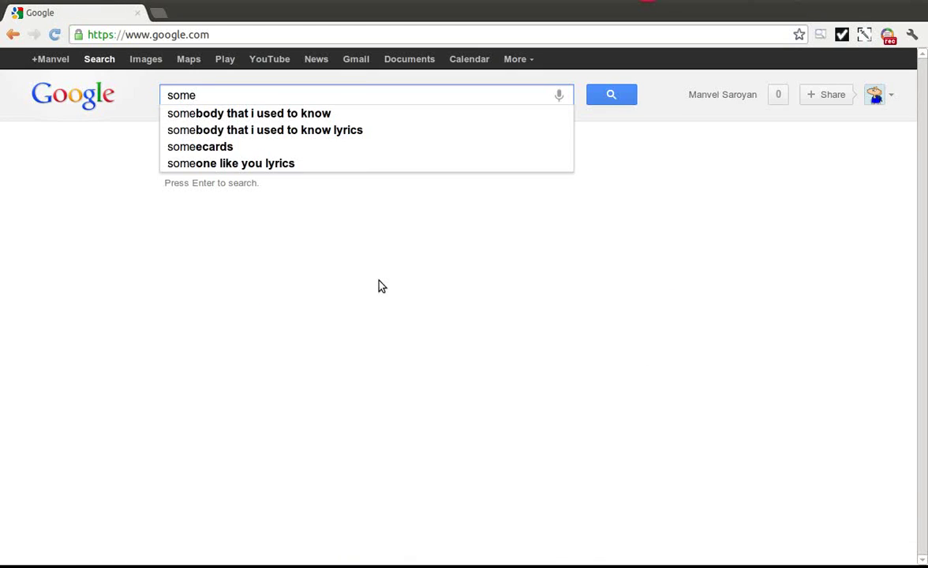
type(" coll st")
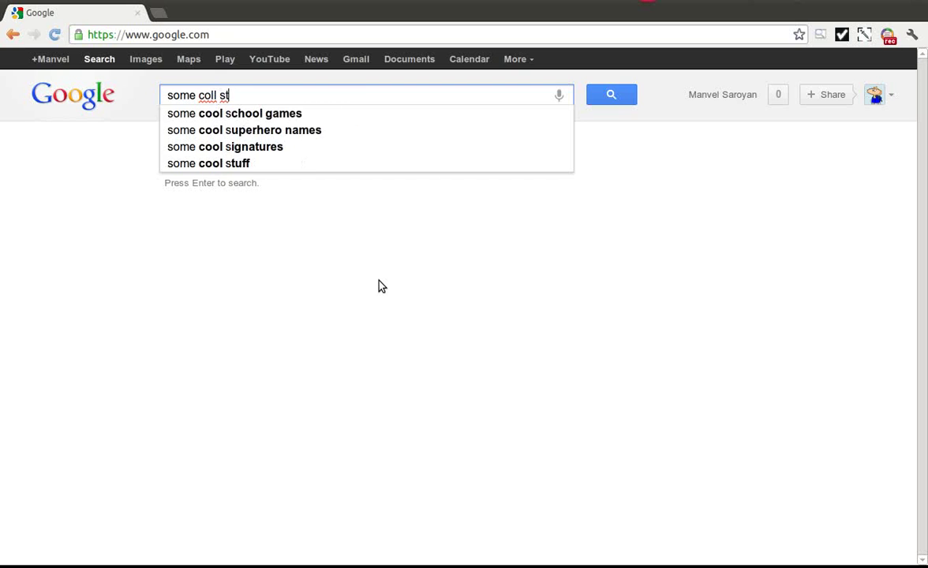
type("uff")
left_click(615, 94)
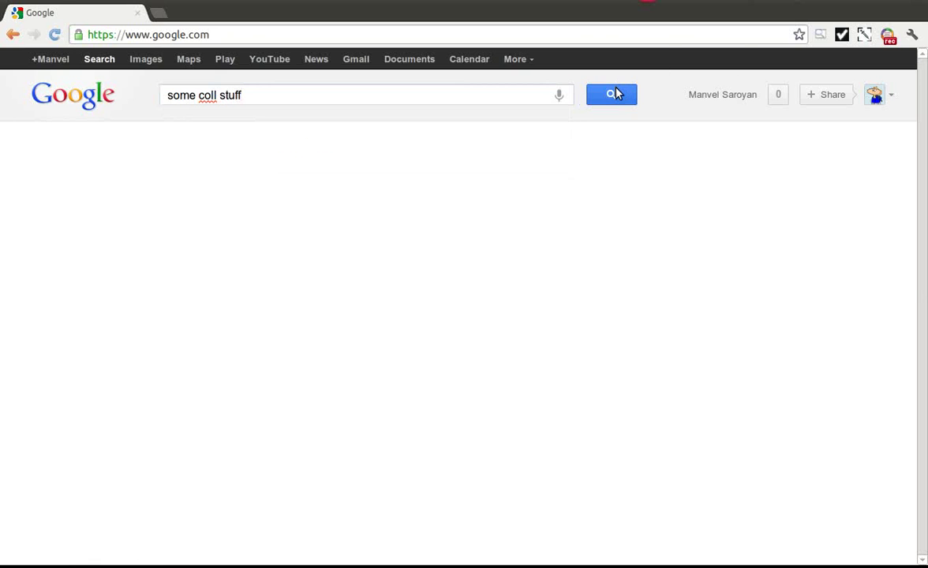
left_click(887, 36)
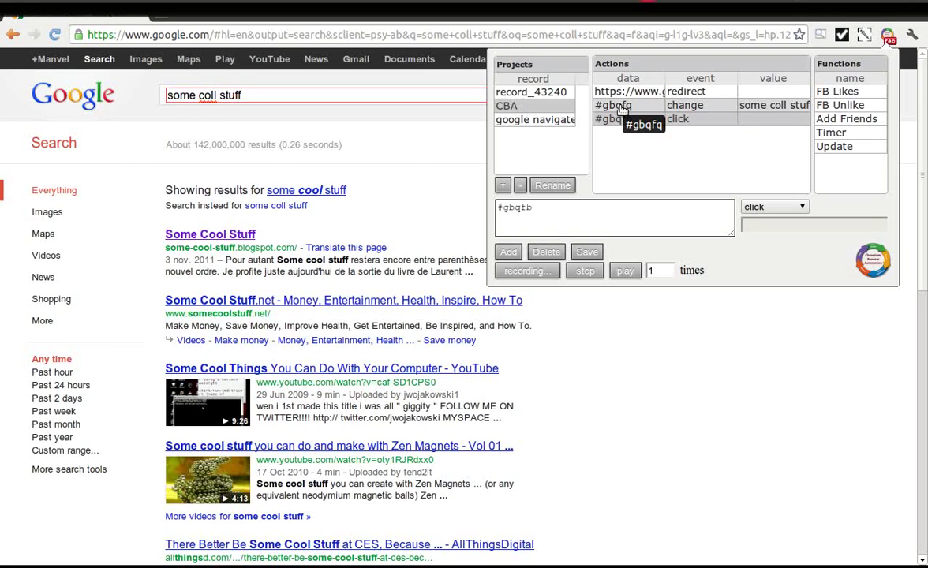
left_click(693, 350)
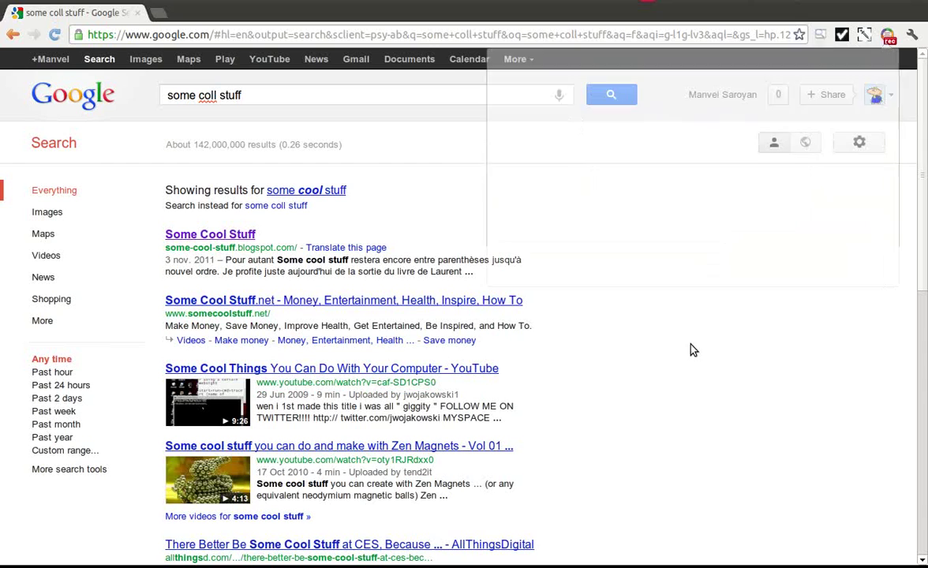
Visit the Some Cool Stuff blog result and open its juin 2011 archive
left_click(223, 238)
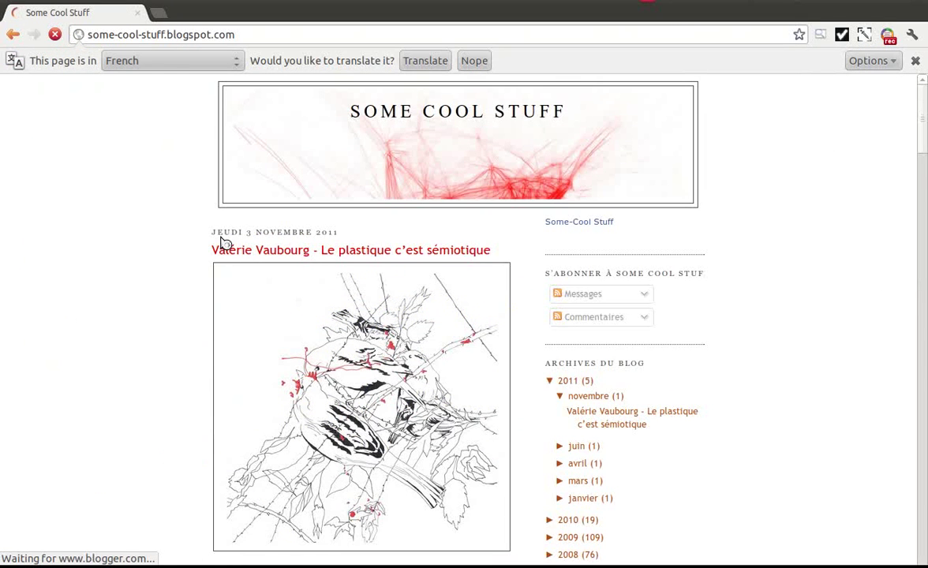
scroll(570, 350, "down", 3)
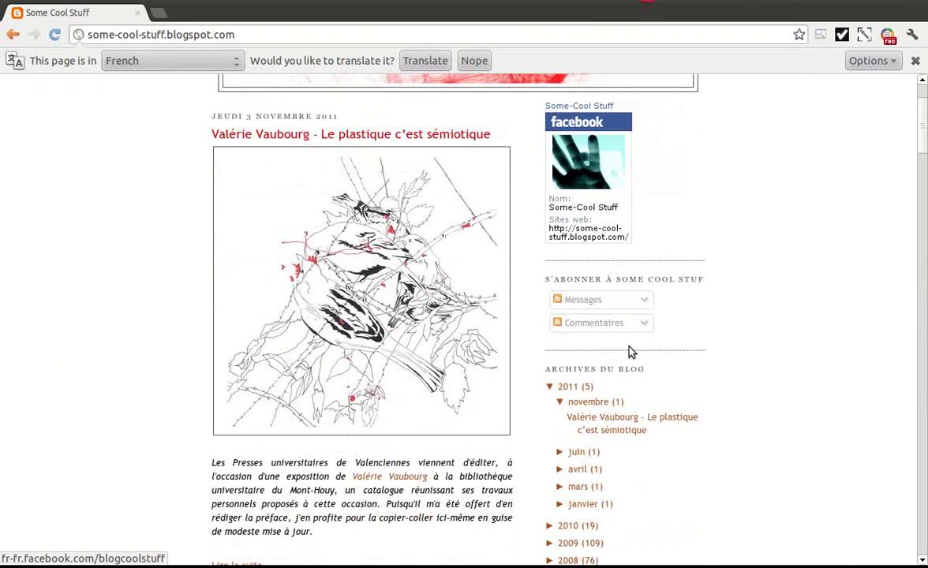
left_click(576, 451)
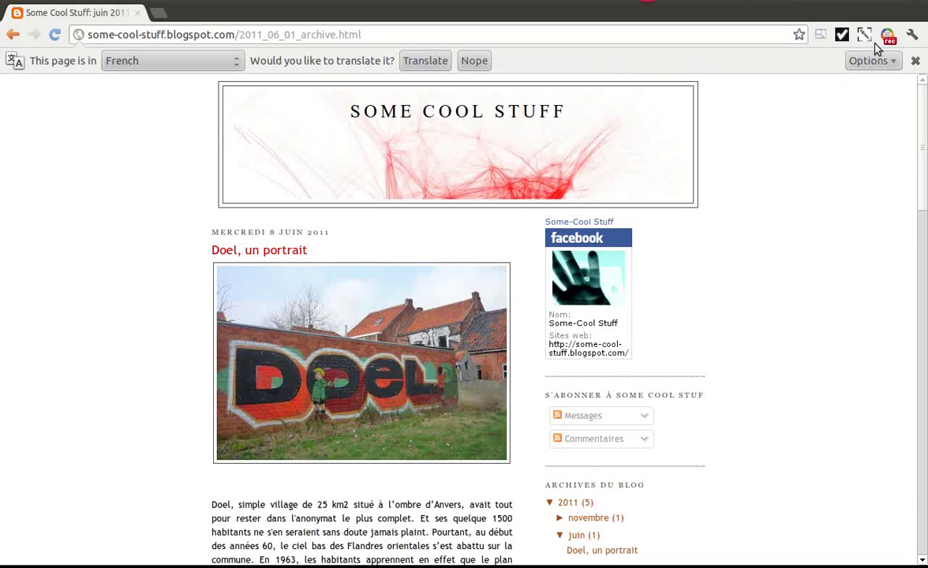
left_click(888, 37)
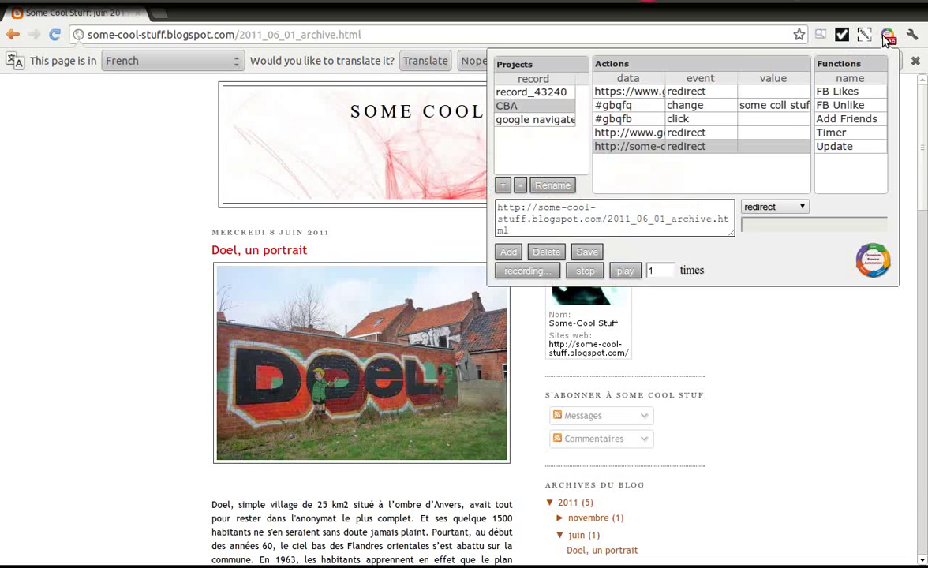
Stop recording and drag the redirect actions around, restoring their original order
left_click(585, 272)
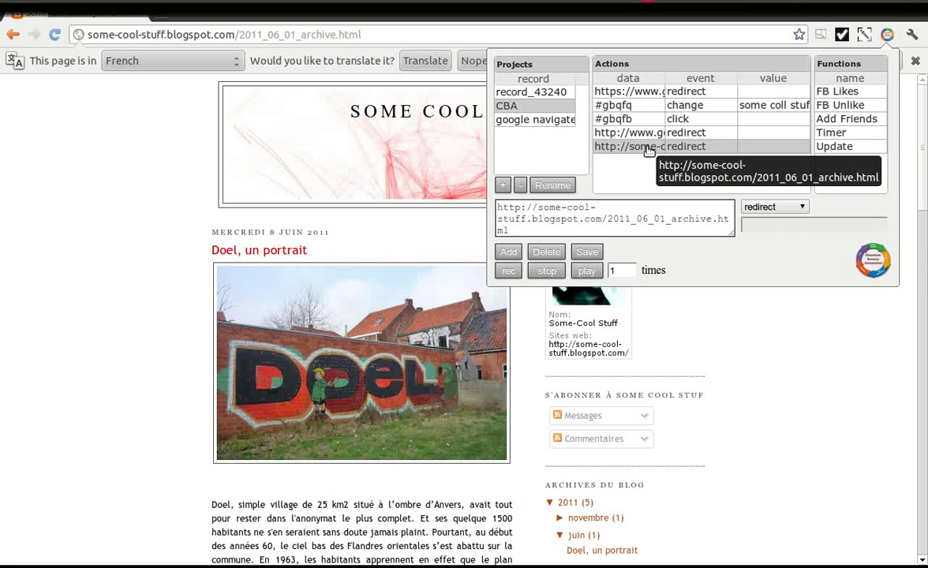
left_click_drag(649, 148, 647, 134)
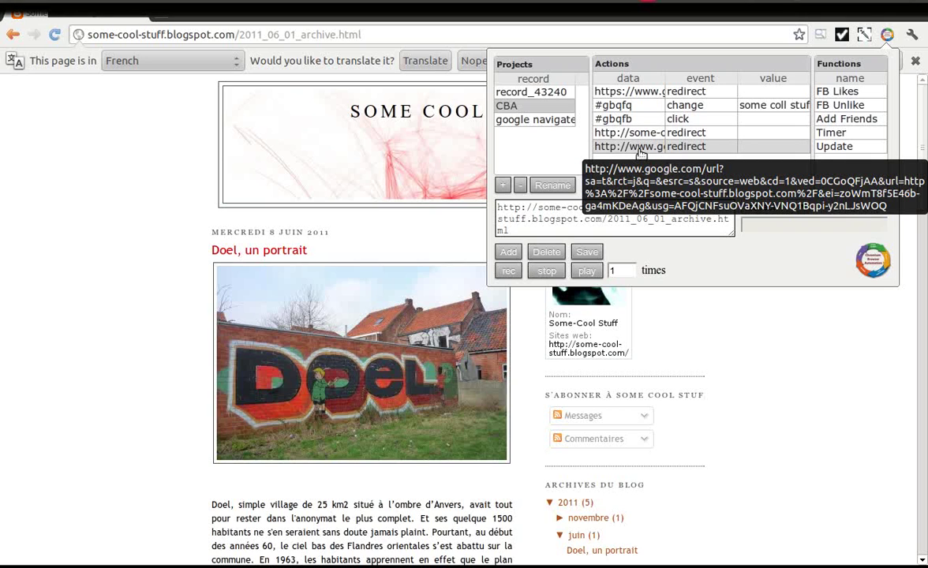
left_click_drag(644, 152, 643, 134)
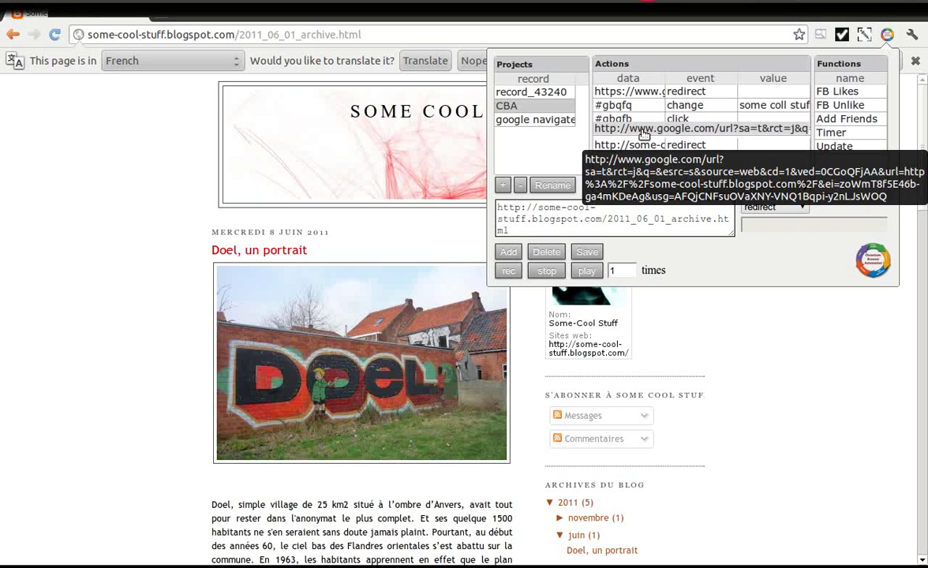
left_click_drag(644, 134, 631, 121)
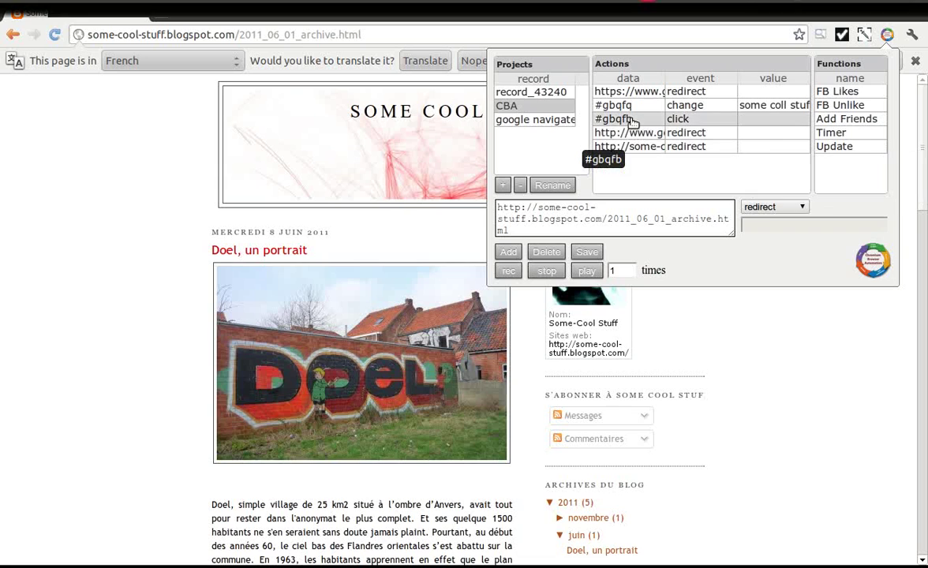
Inspect the #gbqfb action and keep its event type as click
left_click(632, 122)
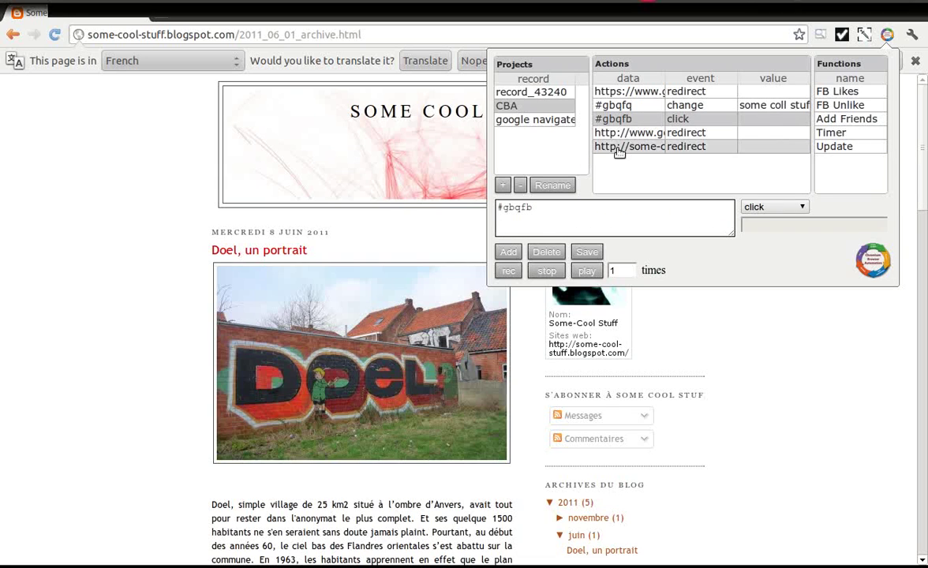
triple_click(551, 206)
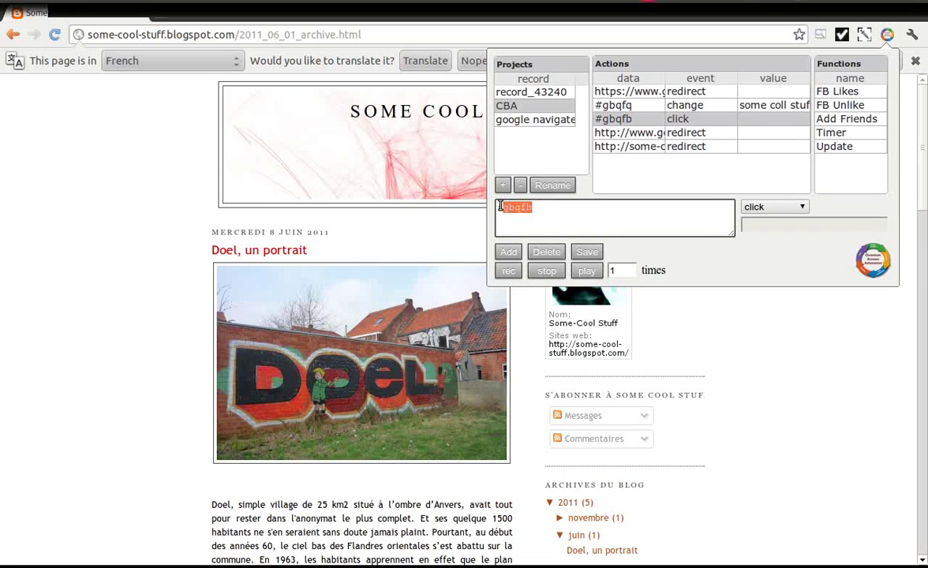
left_click(784, 208)
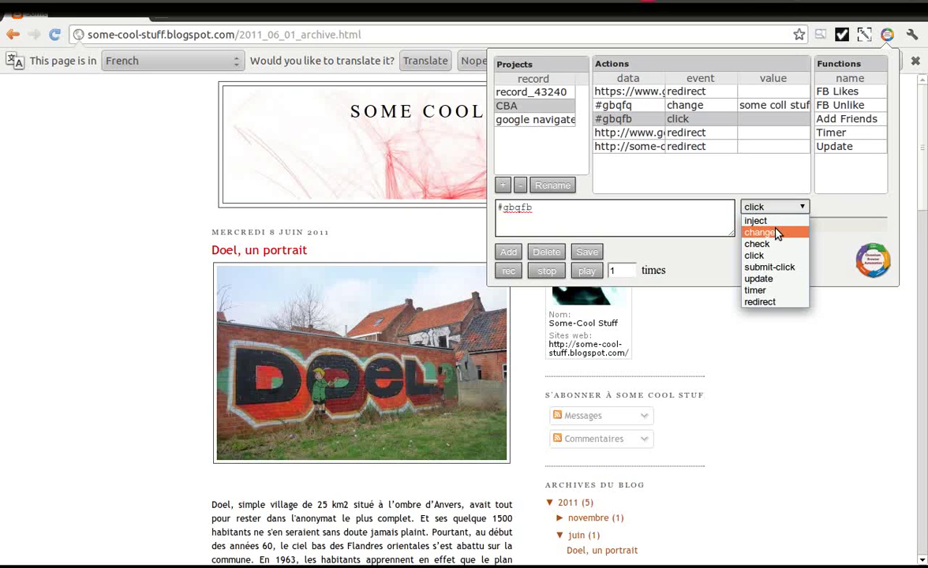
left_click(696, 252)
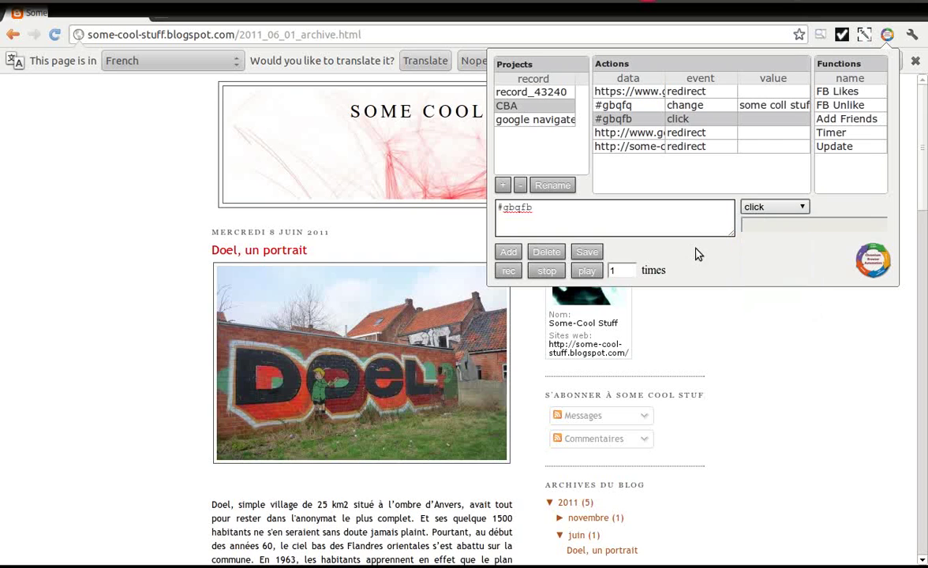
Set CBA's replay count to 2 times and start playback
left_click(627, 270)
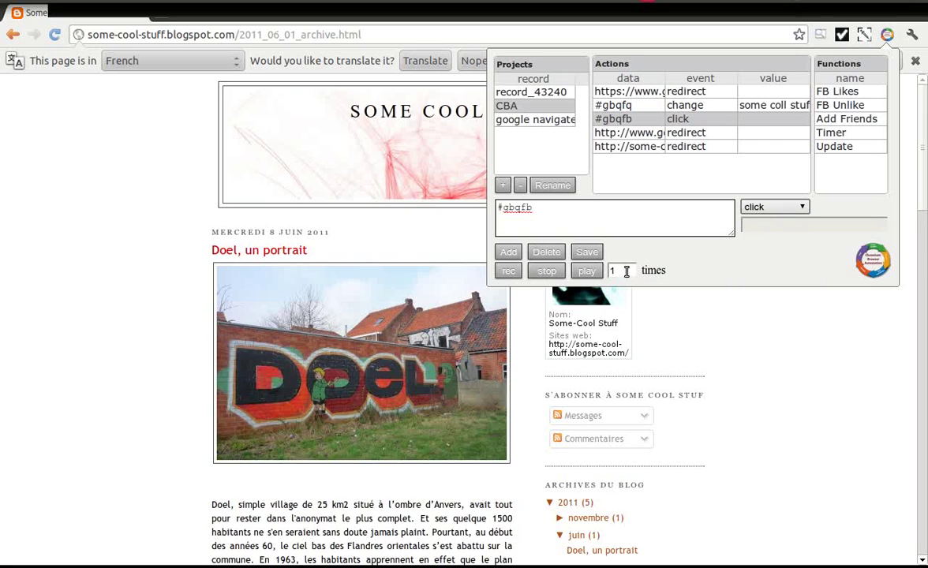
double_click(634, 269)
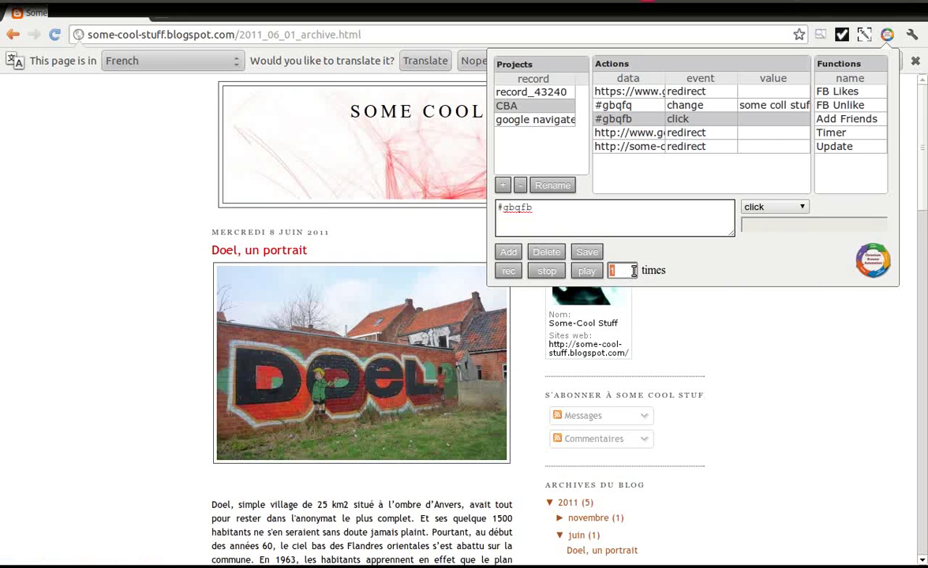
left_click(546, 106)
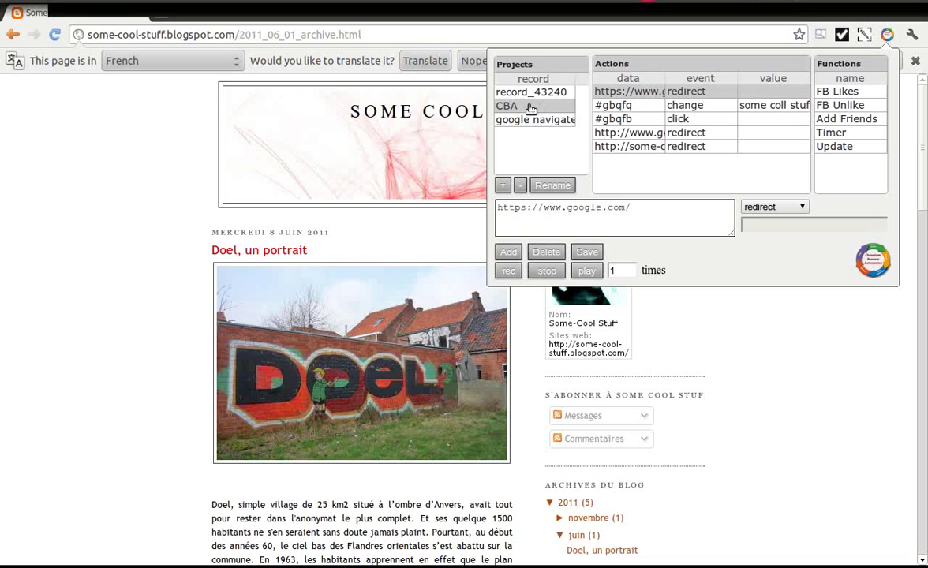
double_click(623, 270)
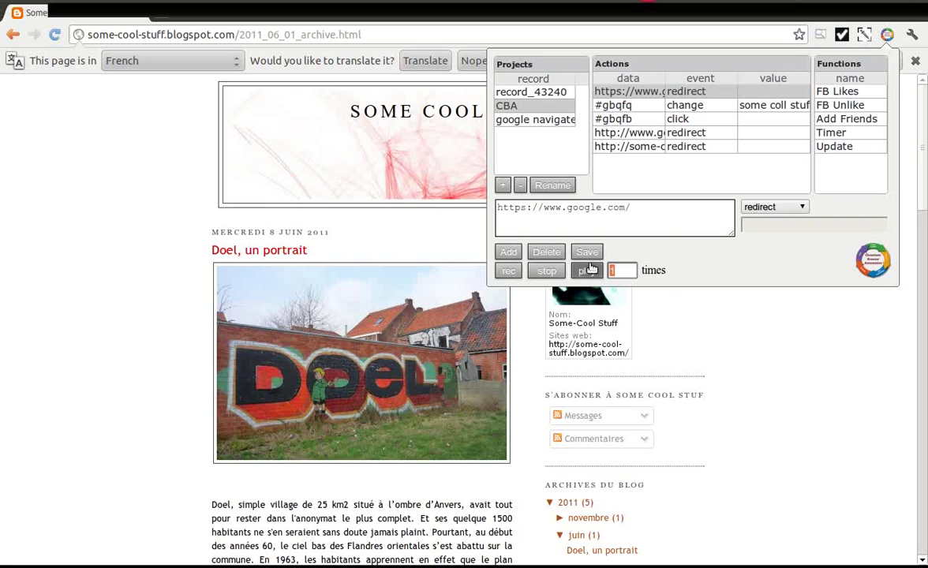
type("2")
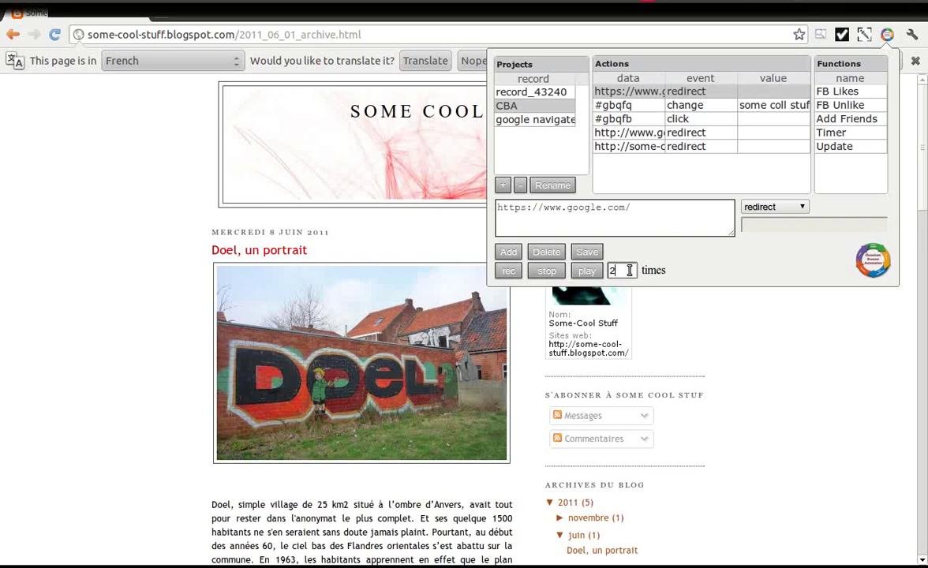
left_click(587, 271)
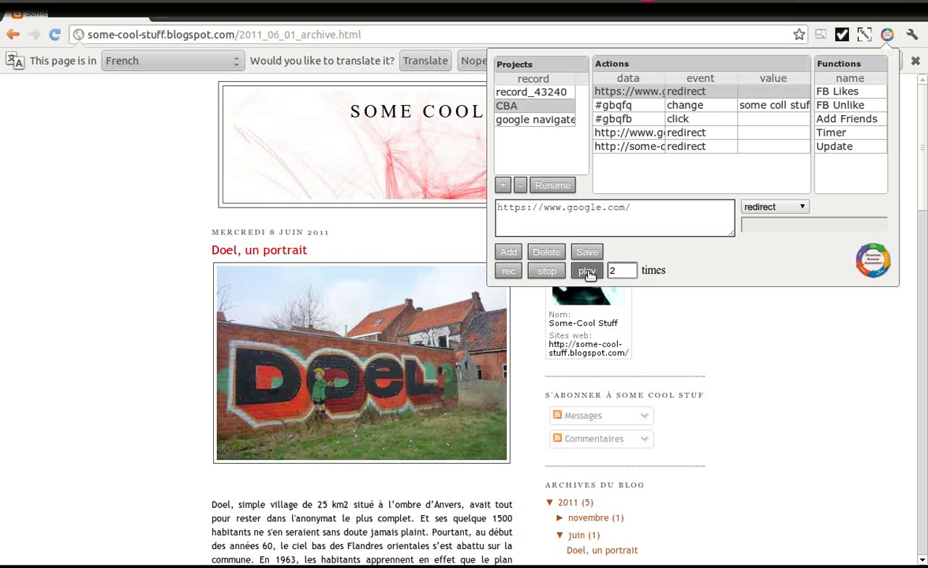